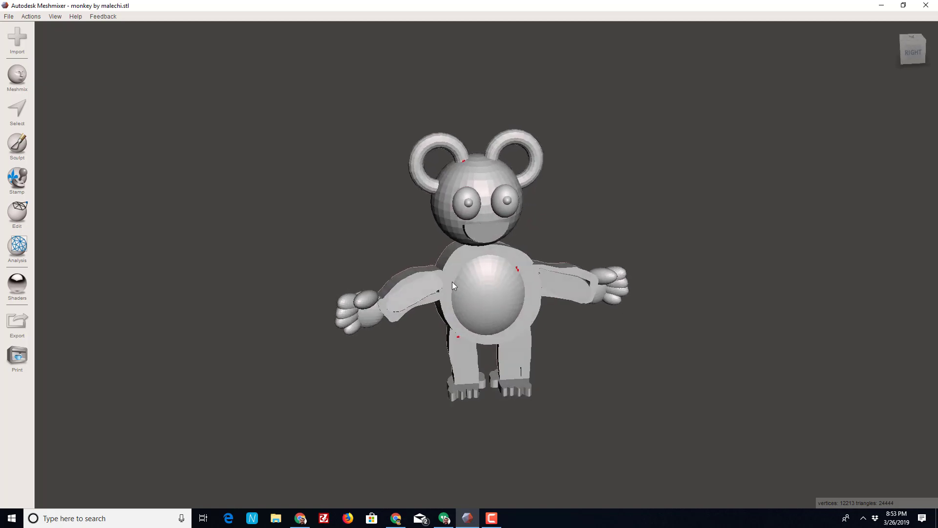
Run the Inspector to view the monkey's mesh defects, then close it without repairing.
right_drag(442, 291, 412, 294)
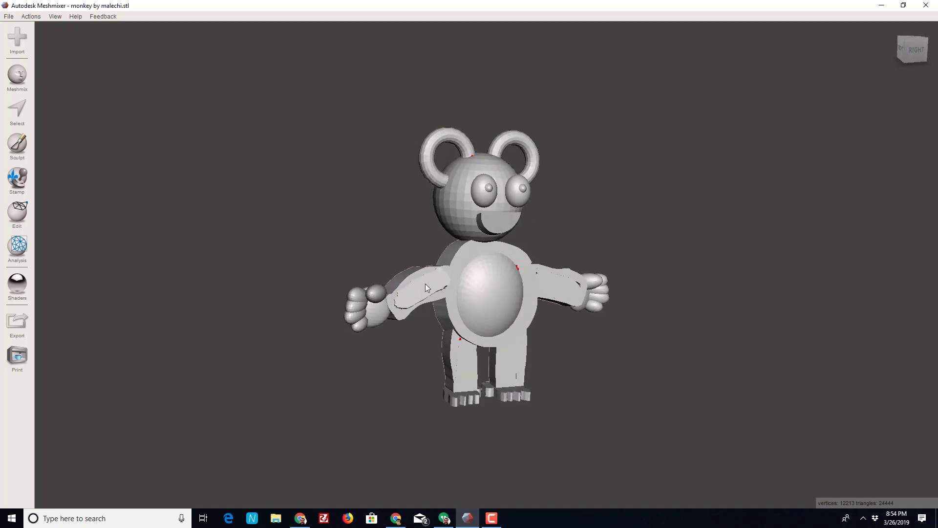
click(17, 247)
click(69, 33)
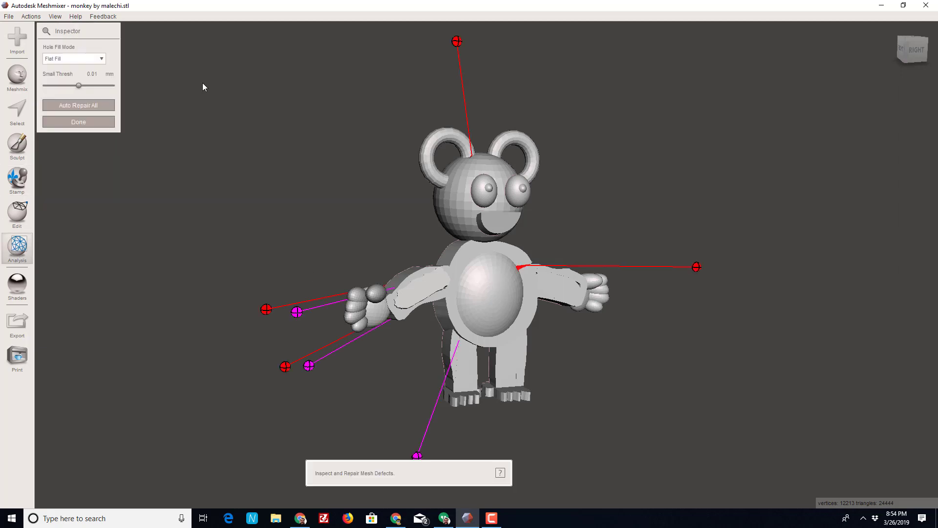
right_drag(650, 286, 559, 284)
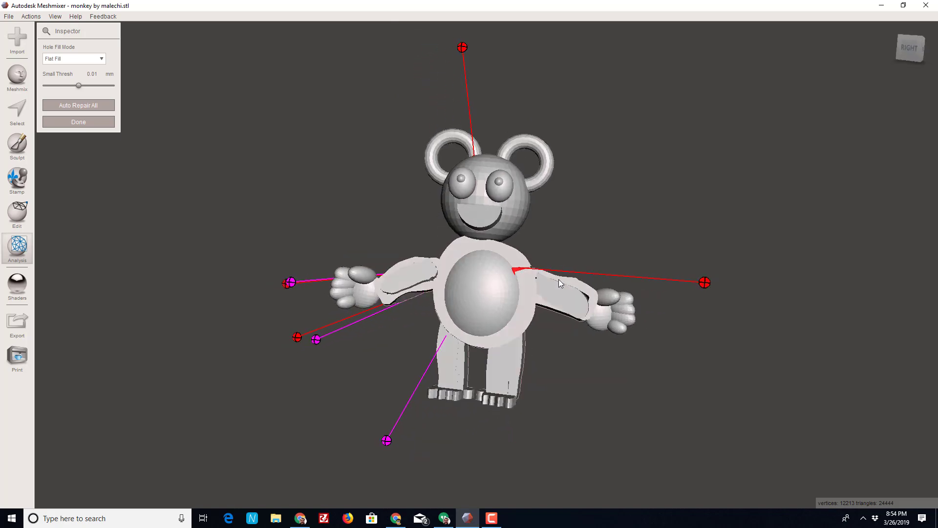
click(87, 122)
Display the monkey's overhang areas, examine them from different angles, then close the check.
right_drag(317, 193, 315, 229)
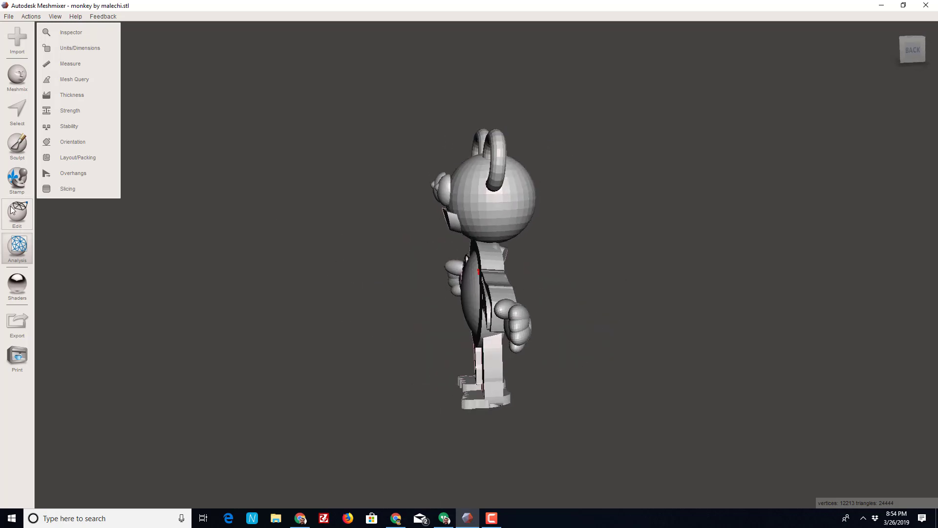
click(56, 173)
right_drag(562, 260, 359, 247)
click(76, 247)
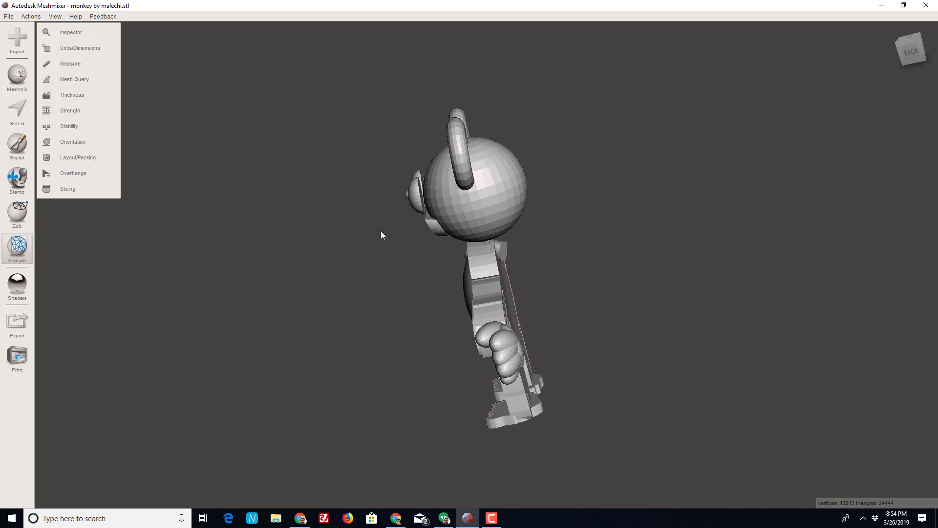
mouse_move(382, 235)
right_down()
mouse_move(416, 192)
mouse_move(385, 231)
mouse_move(368, 232)
right_up()
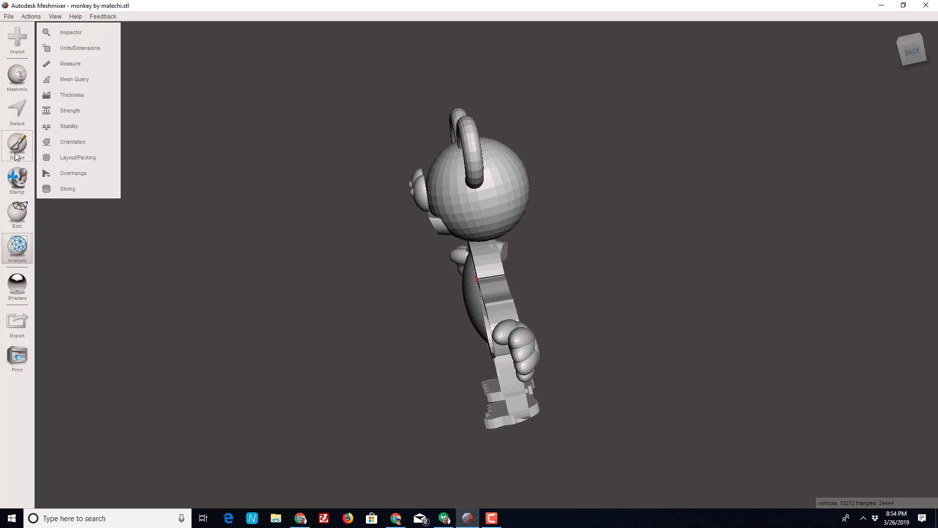
Paint a trial selection over one eye, then clear it.
click(18, 110)
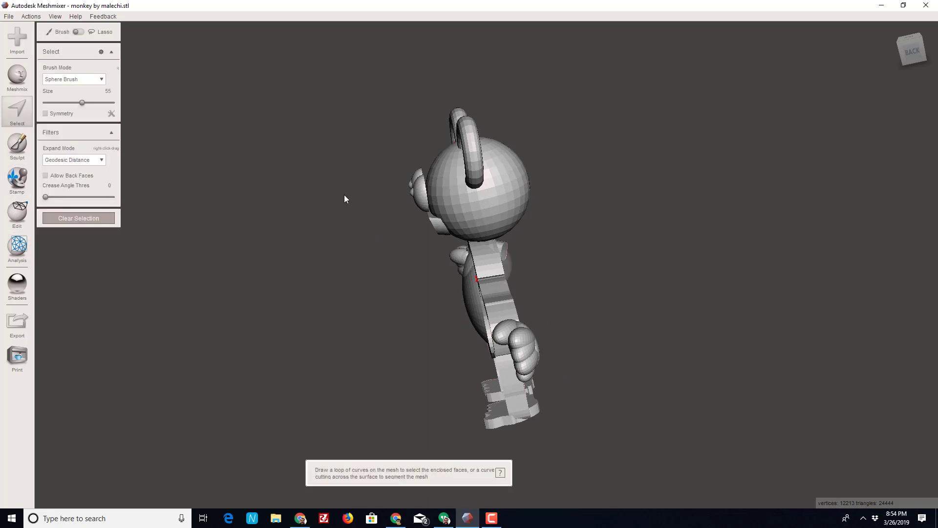
click(414, 190)
drag(414, 189, 303, 208)
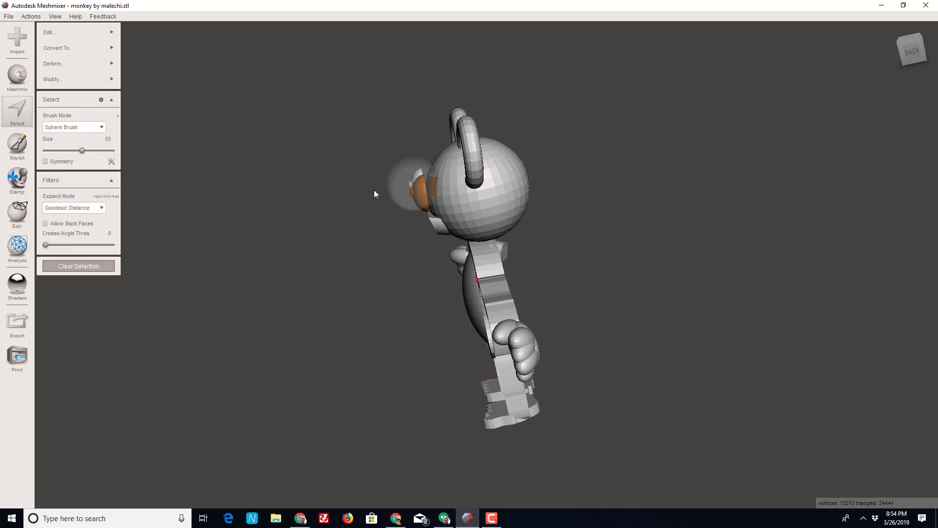
click(55, 267)
scroll(404, 213, up, 2)
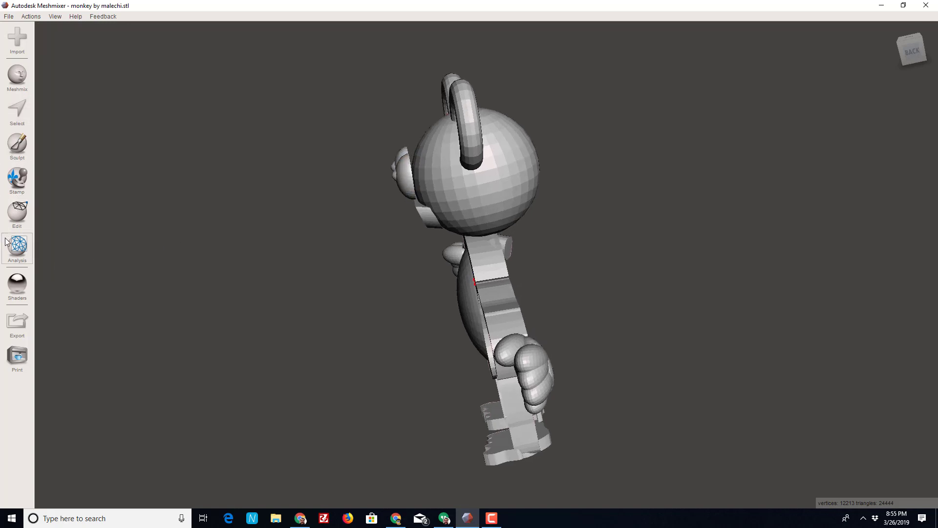
Select both eyes with brush size 31, extend the selection, and start a Soft Transform.
click(17, 111)
click(66, 103)
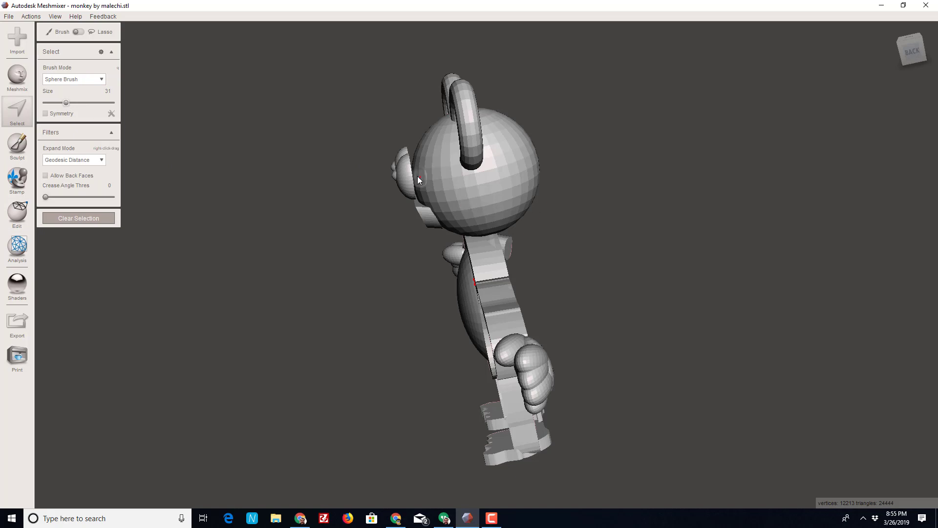
click(403, 176)
drag(402, 169, 400, 157)
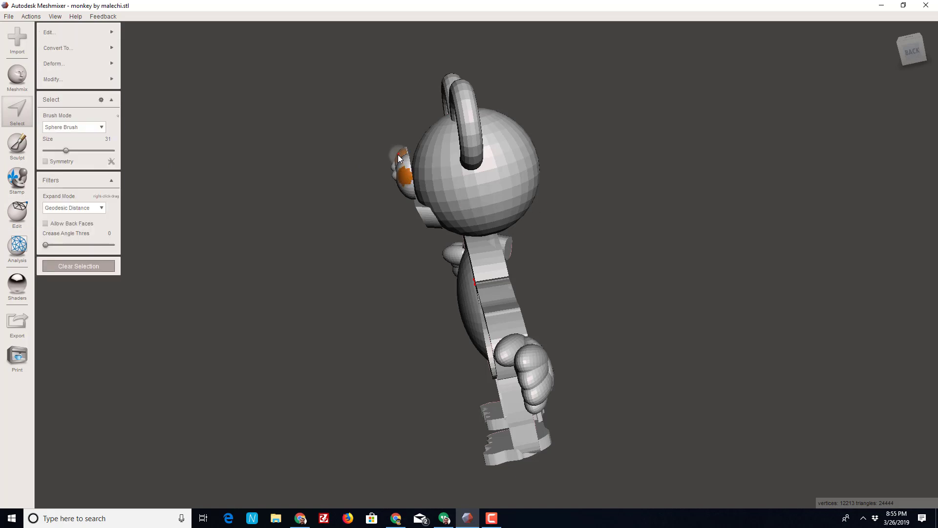
key(e)
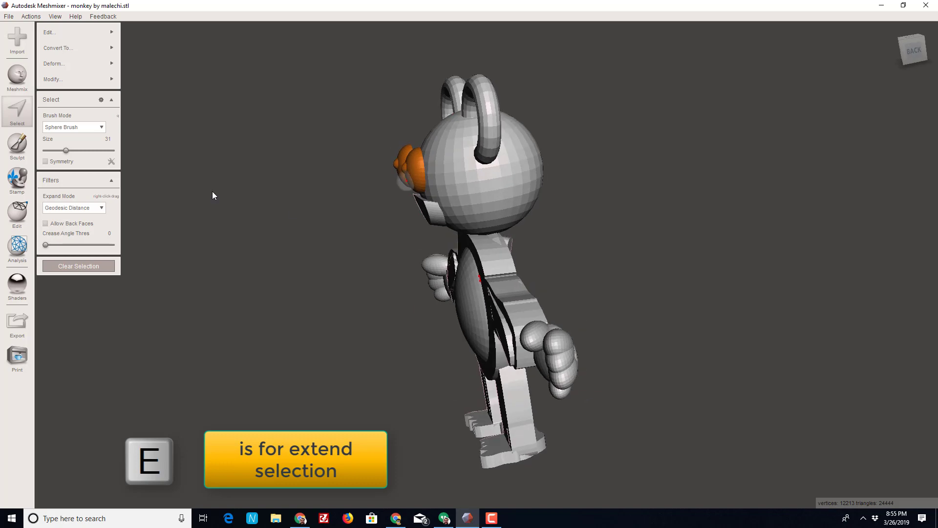
mouse_move(56, 64)
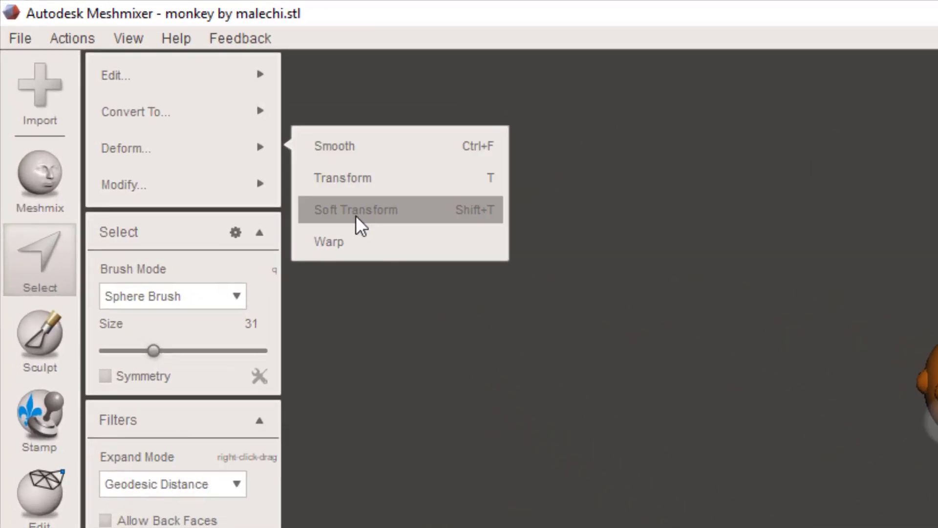
click(198, 117)
Slide the eyes back into the head along the depth axis, tilting them about -2.33°.
drag(876, 394, 911, 397)
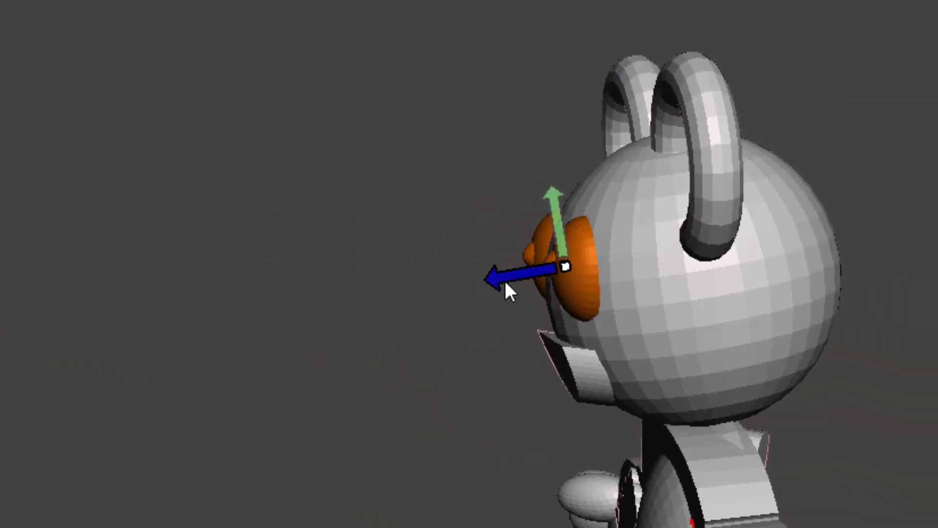
drag(505, 284, 517, 281)
middle_drag(362, 394, 409, 388)
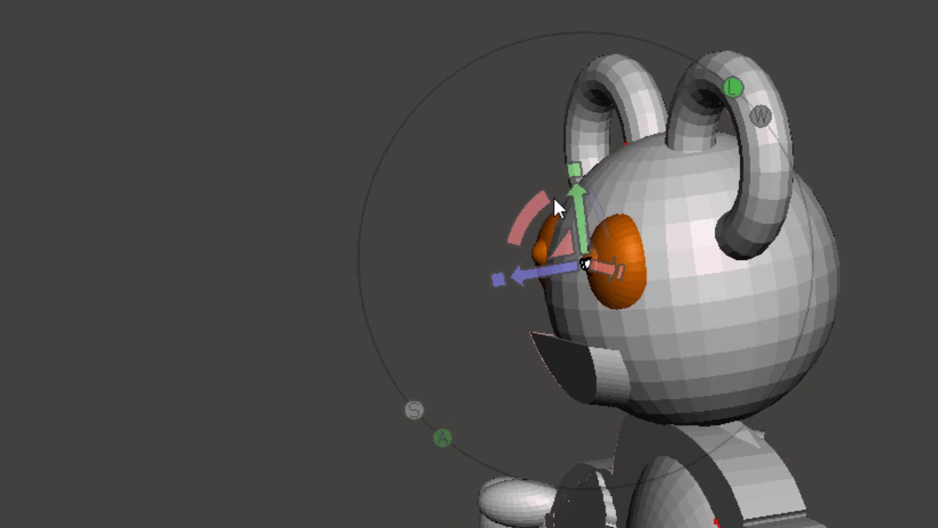
drag(533, 208, 540, 206)
drag(511, 269, 467, 266)
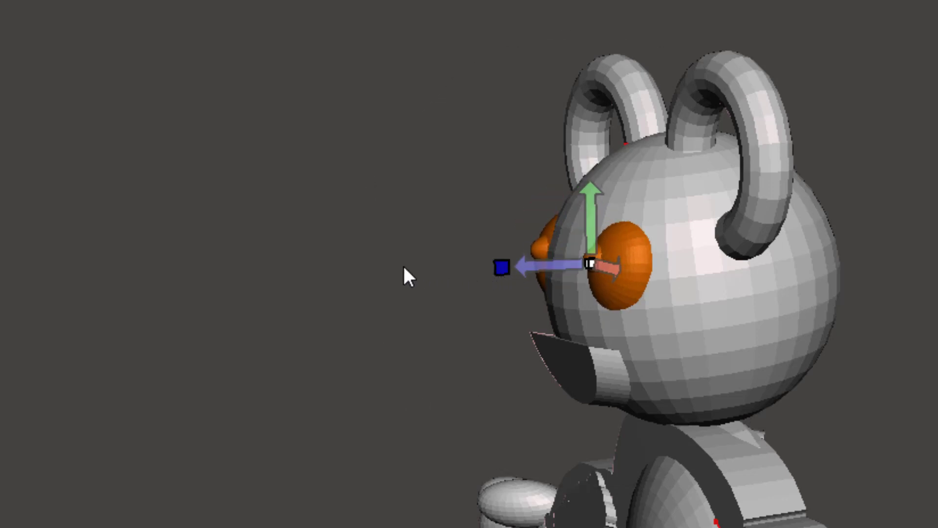
drag(402, 267, 397, 268)
Accept the eye transform and inspect the sunken eyes from front and side.
right_drag(383, 494, 388, 525)
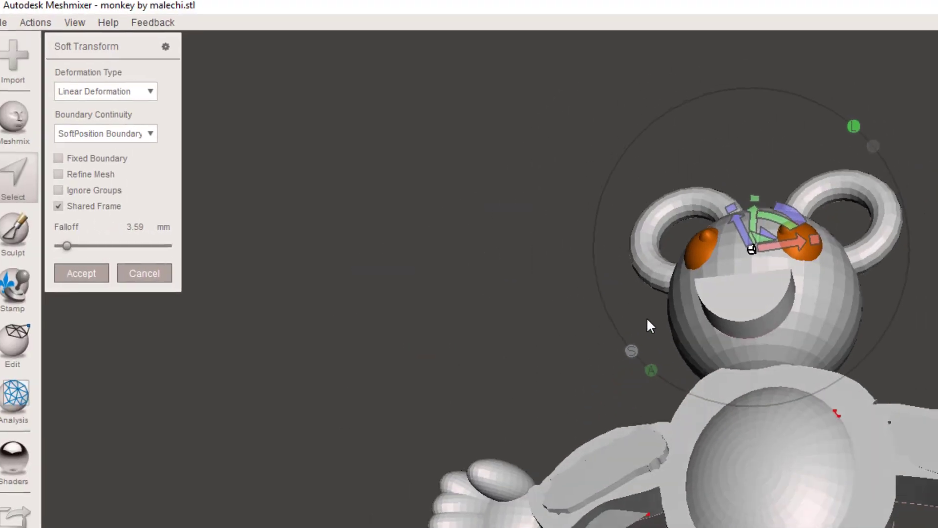
right_drag(648, 325, 513, 398)
click(90, 274)
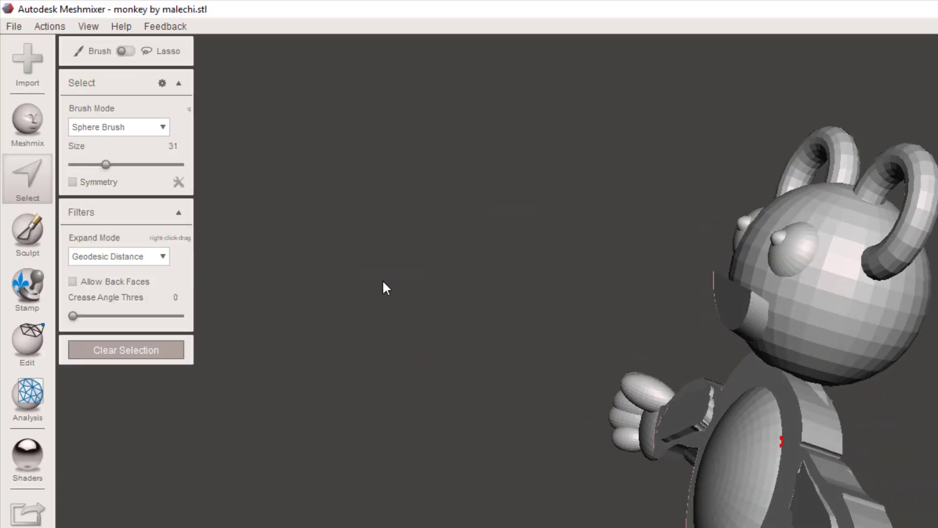
right_drag(381, 282, 366, 296)
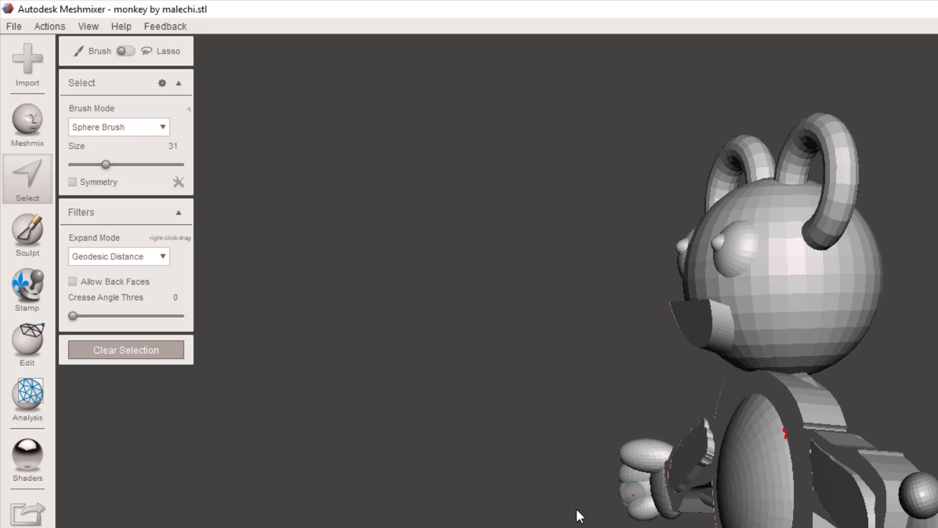
right_drag(587, 519, 547, 496)
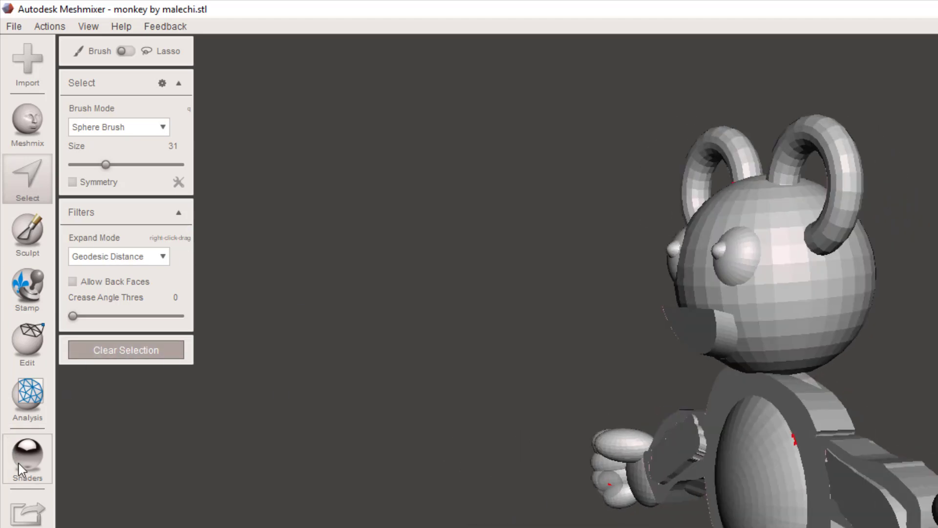
Show the overhang areas needing support and expand the support generation settings.
mouse_move(27, 394)
click(98, 286)
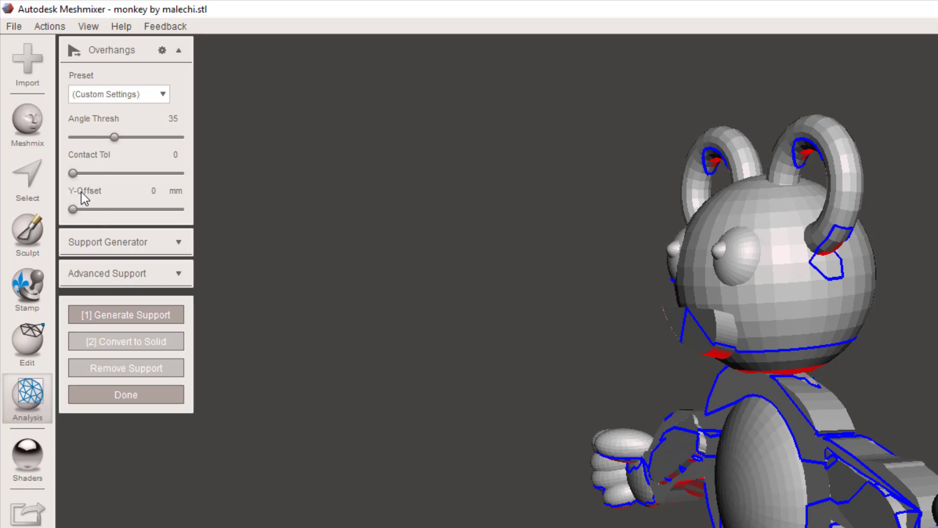
click(179, 243)
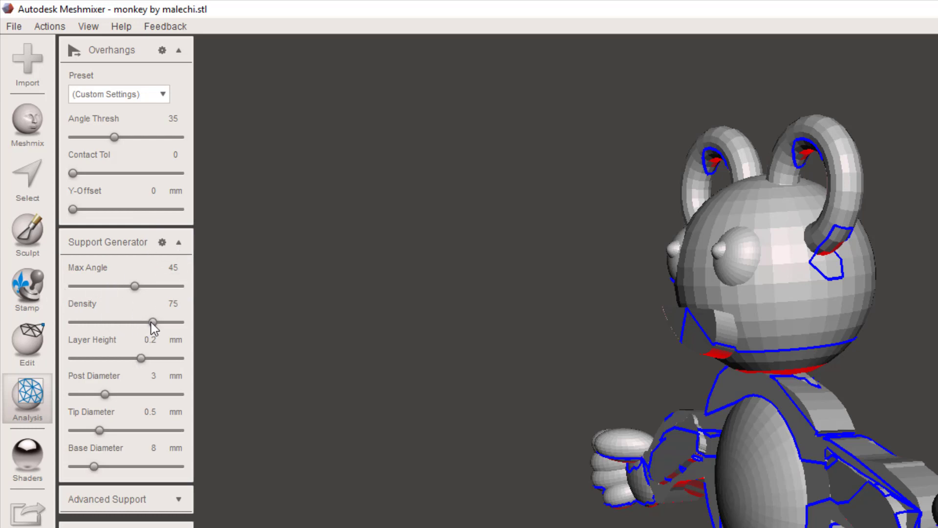
Set support density to about 15, layer height 0.3, post diameter 4 and tip diameter 0.4.
drag(151, 322, 89, 328)
click(148, 341)
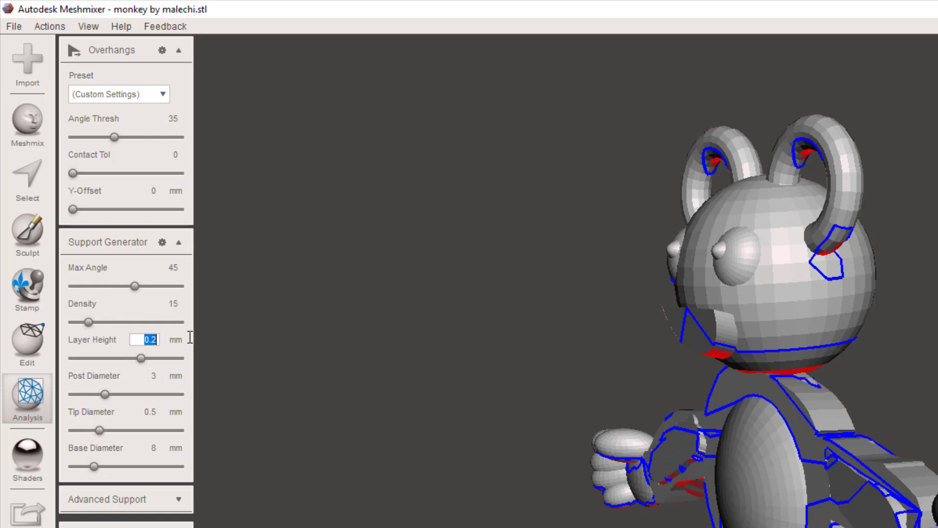
click(152, 377)
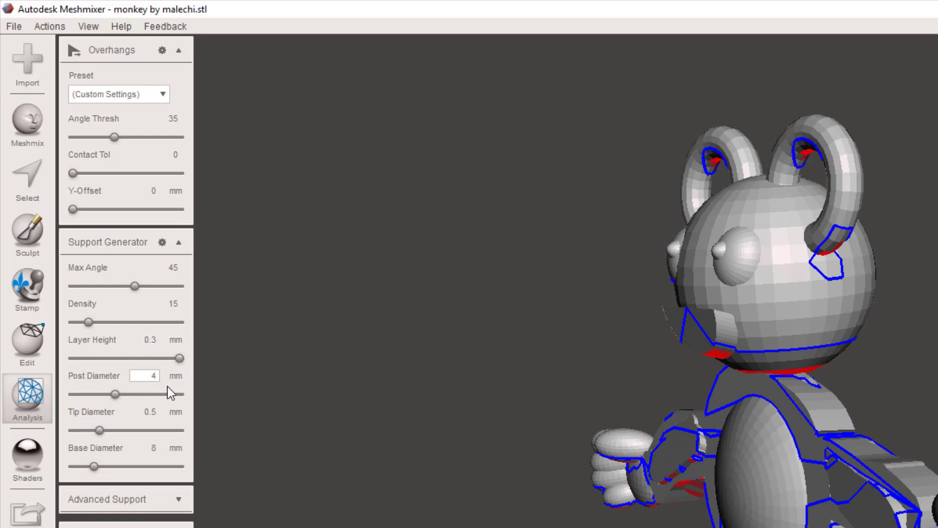
click(148, 412)
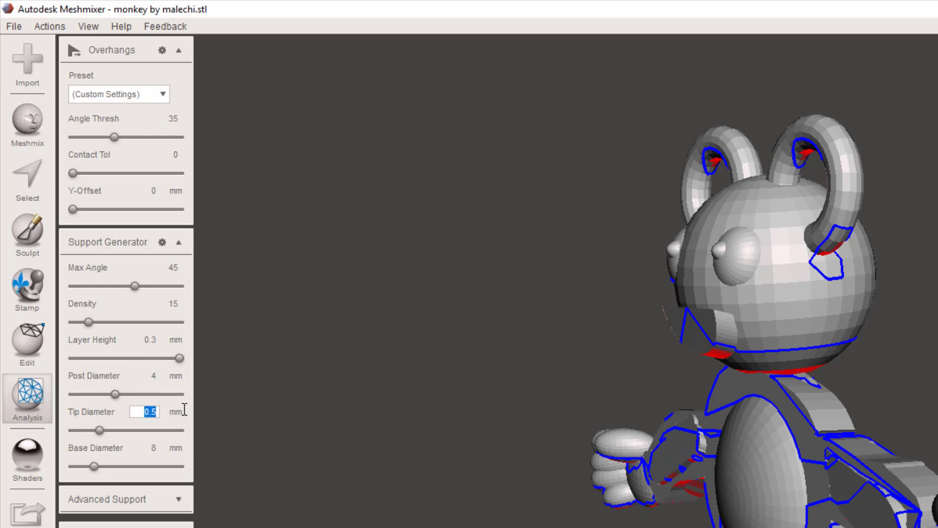
text(.4)
key(Tab)
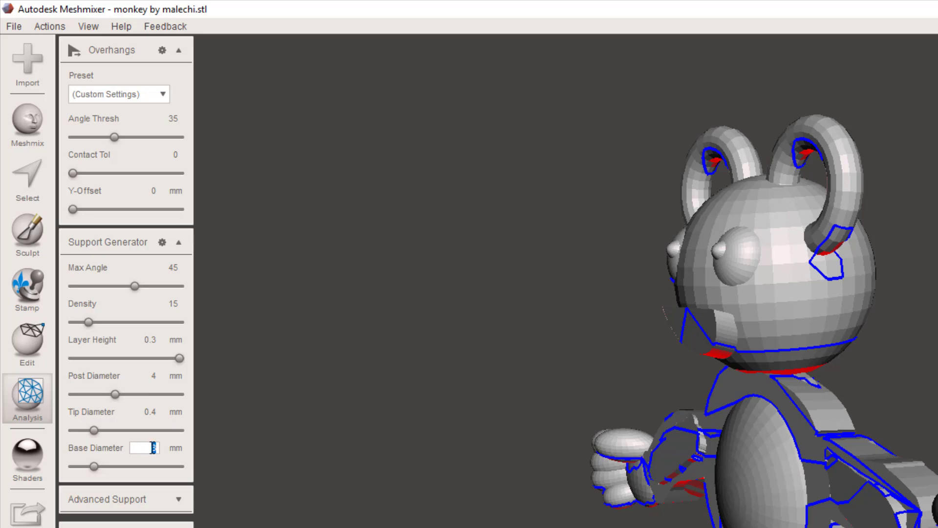
Enter base diameter 6, generate the tree supports, and accept them.
text(6)
click(108, 371)
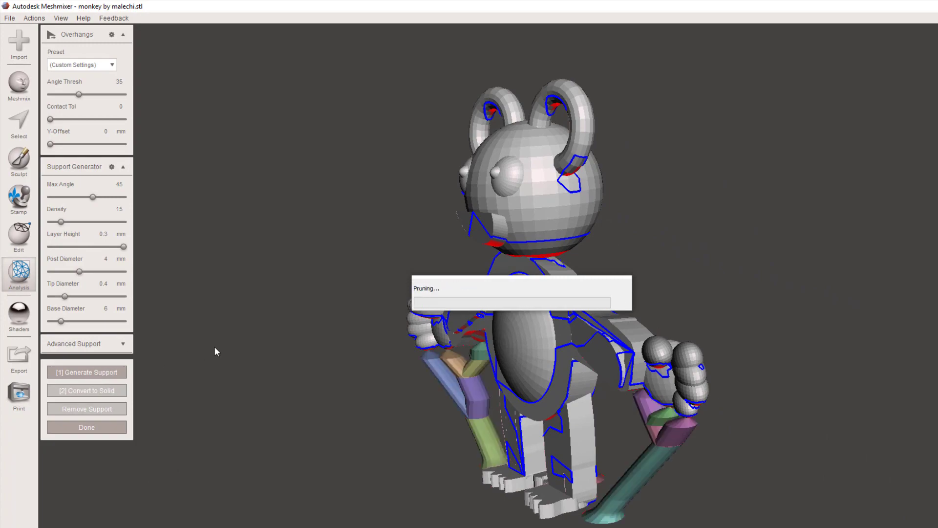
mouse_move(214, 346)
right_down()
mouse_move(345, 353)
mouse_move(253, 307)
mouse_move(126, 273)
mouse_move(52, 303)
mouse_move(148, 319)
mouse_move(293, 382)
mouse_move(251, 398)
mouse_move(277, 400)
mouse_move(406, 356)
mouse_move(210, 346)
right_up()
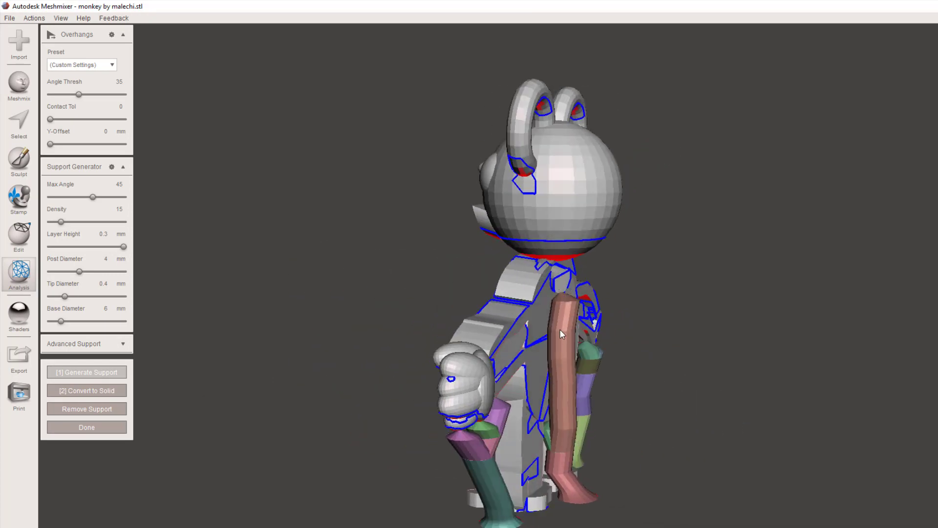
click(93, 428)
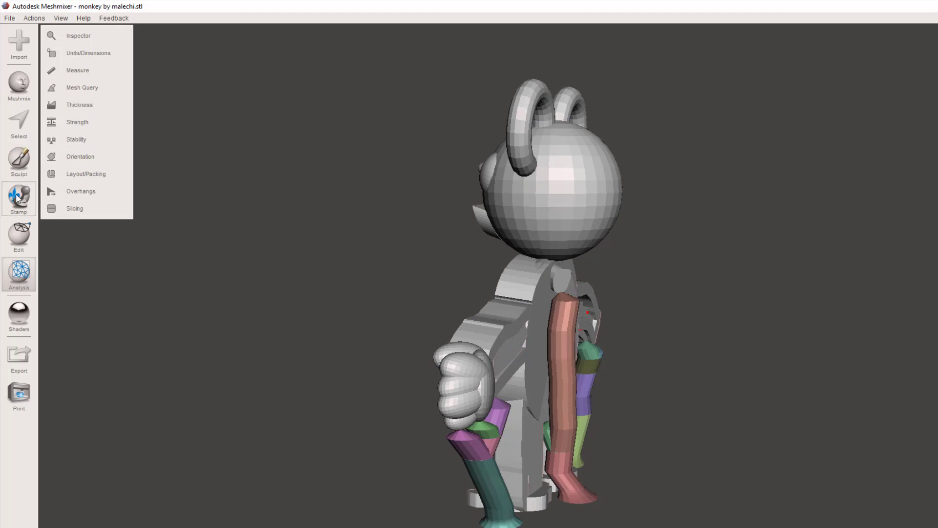
Select the tall red support column beside the leg, delete it, and check the remaining supports.
click(30, 137)
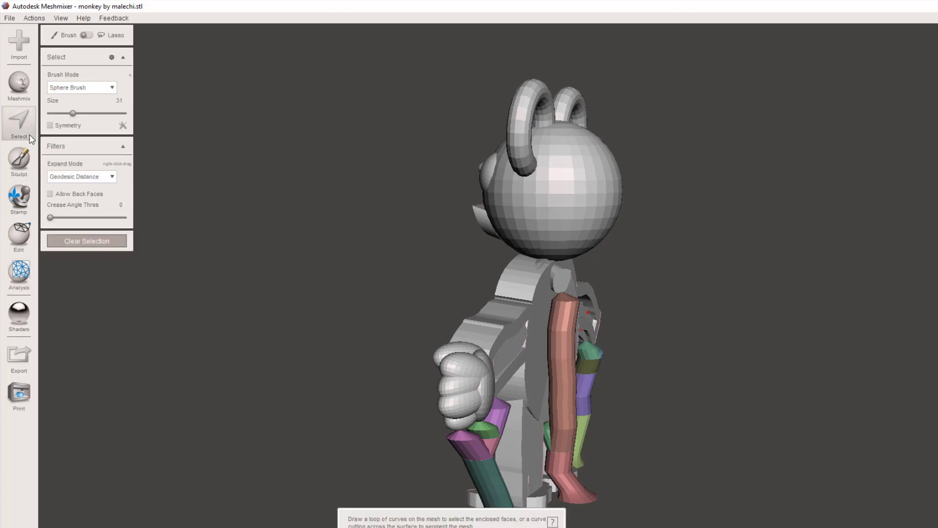
click(564, 407)
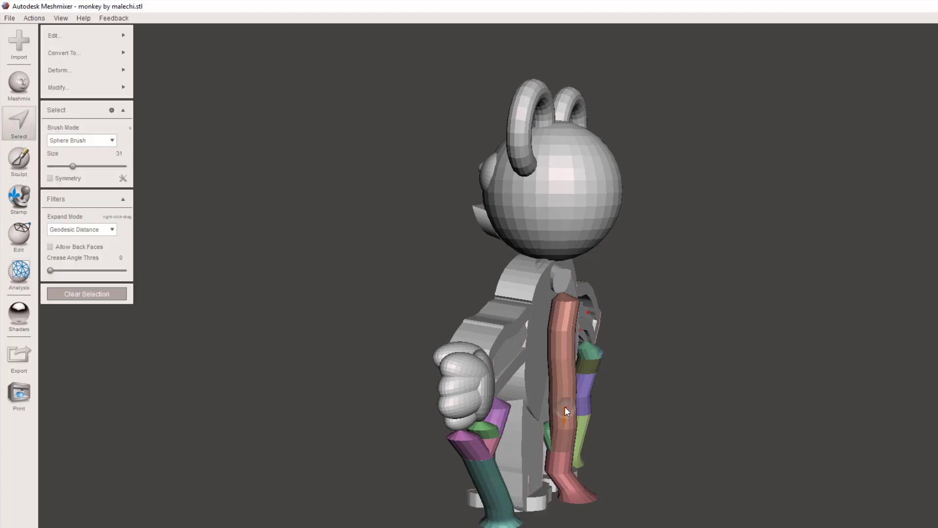
double_click(564, 406)
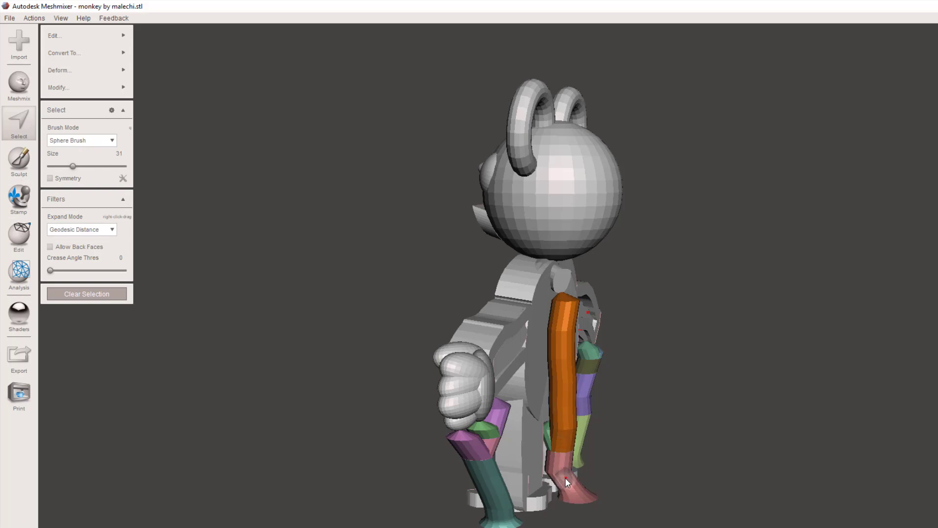
key(Escape)
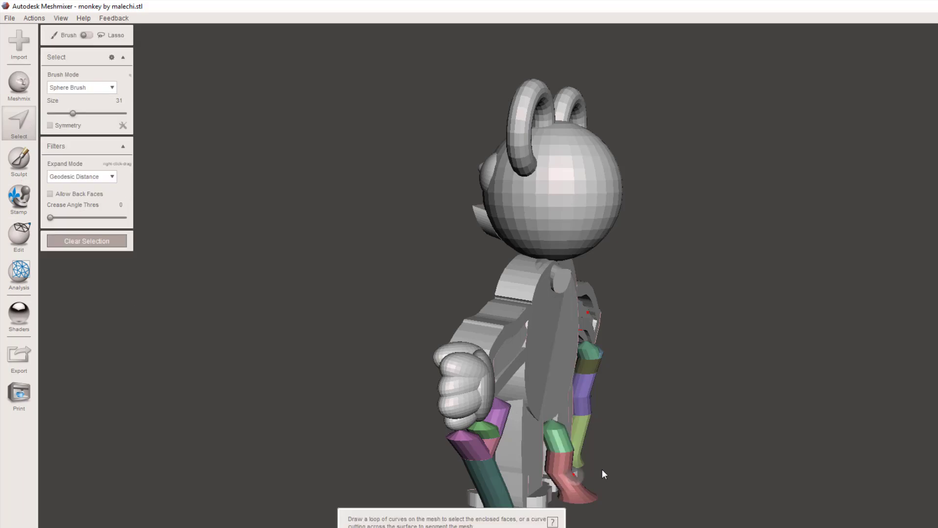
scroll(603, 468, up, 2)
mouse_move(635, 481)
right_down()
mouse_move(450, 491)
mouse_move(495, 495)
right_up()
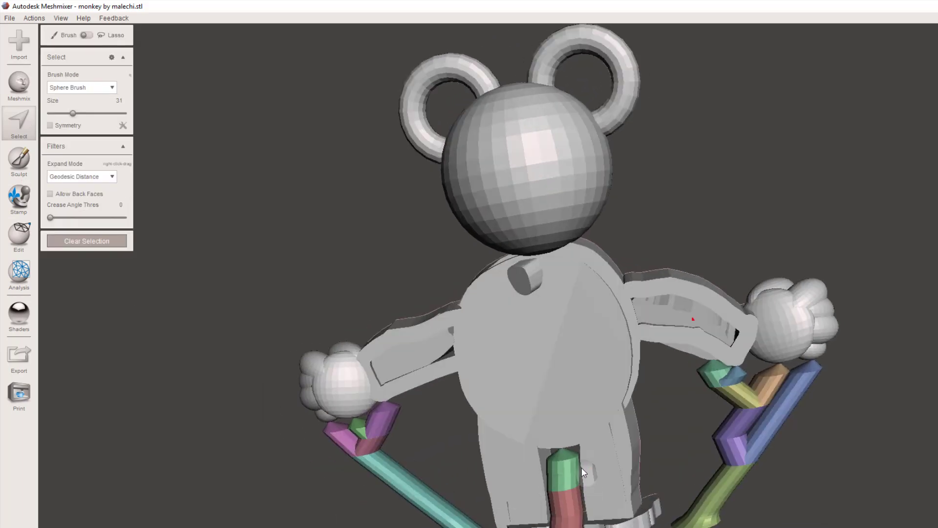
right_drag(429, 498, 181, 334)
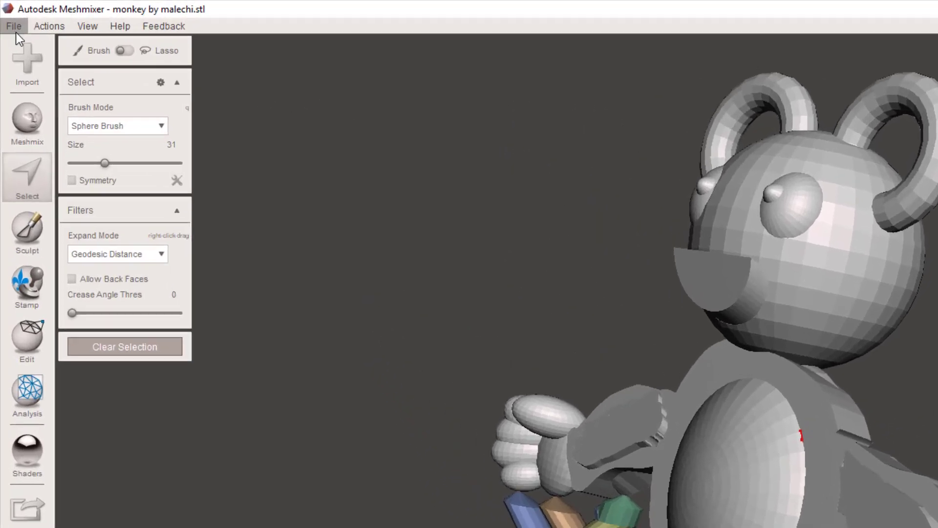
Export the monkey as a binary STL named after the loaded model, continuing past the non-manifold warning.
click(8, 18)
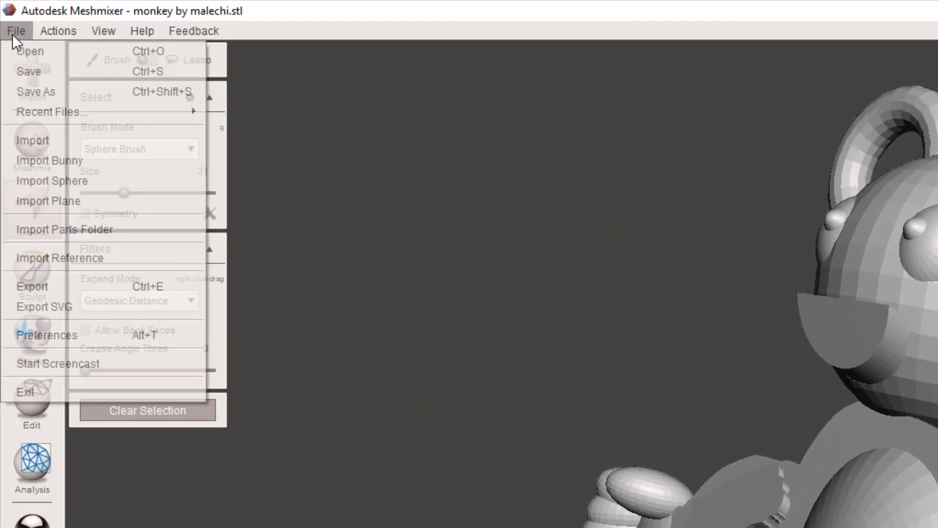
click(25, 287)
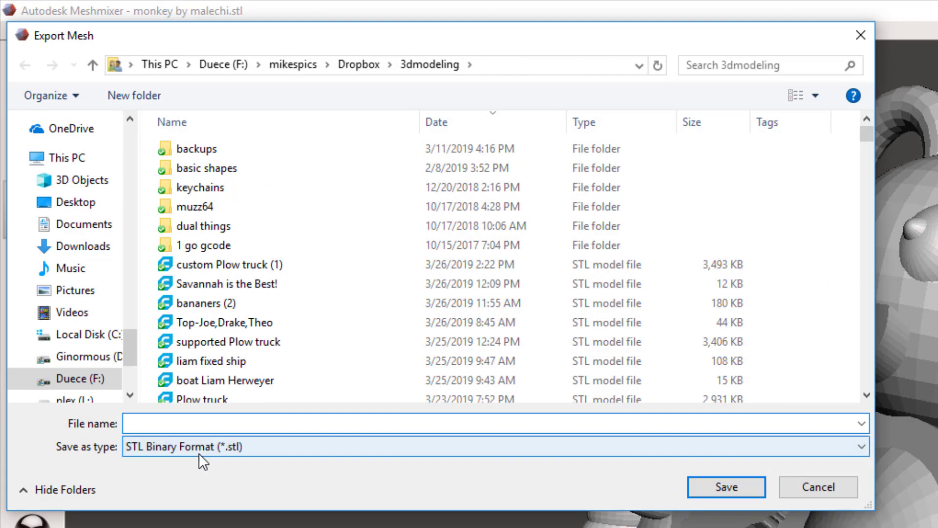
click(198, 450)
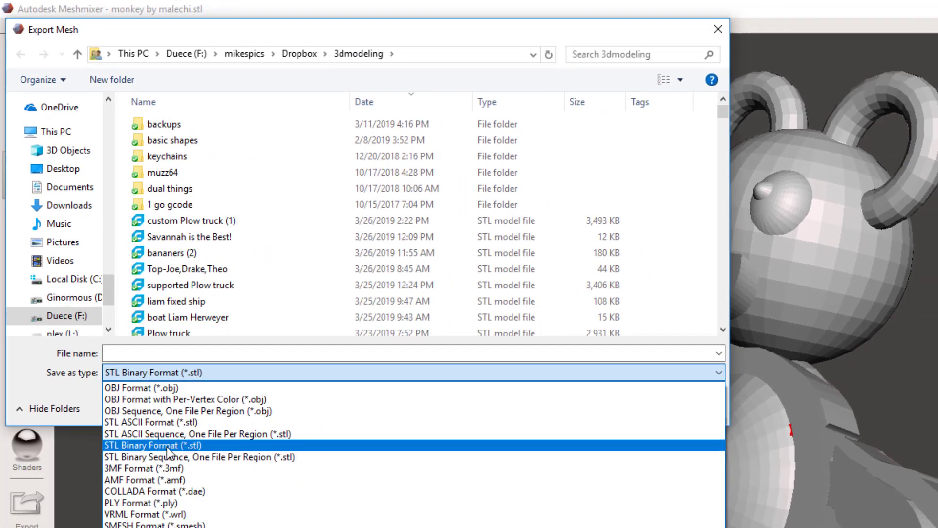
click(171, 461)
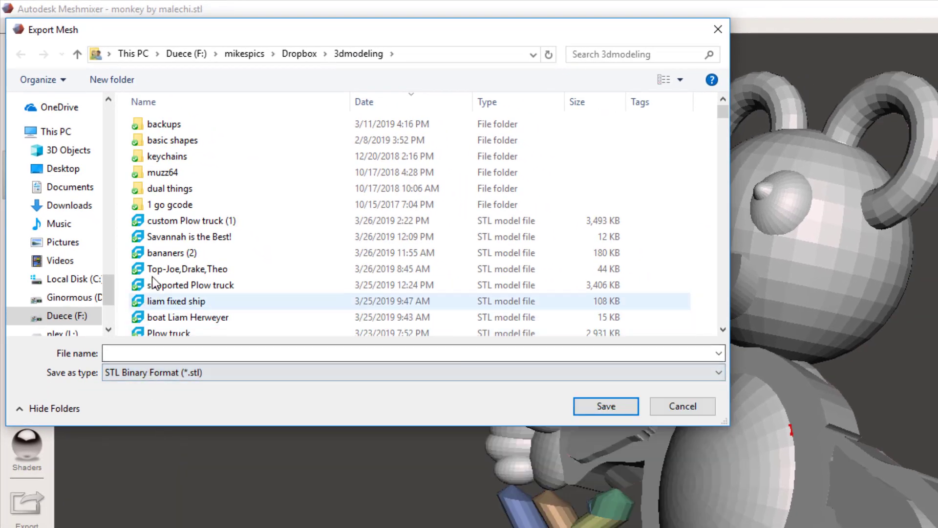
click(128, 354)
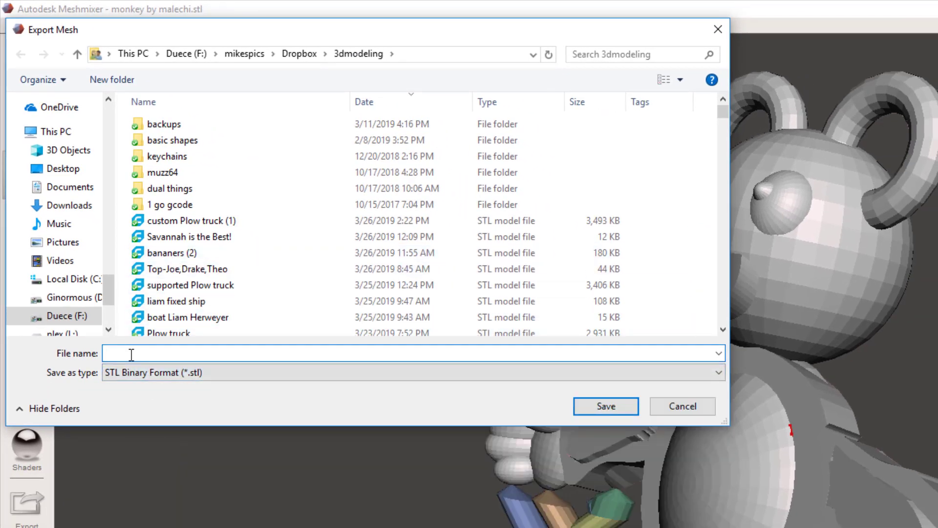
text(mone)
key(BackSpace)
text(key by malechi)
click(598, 404)
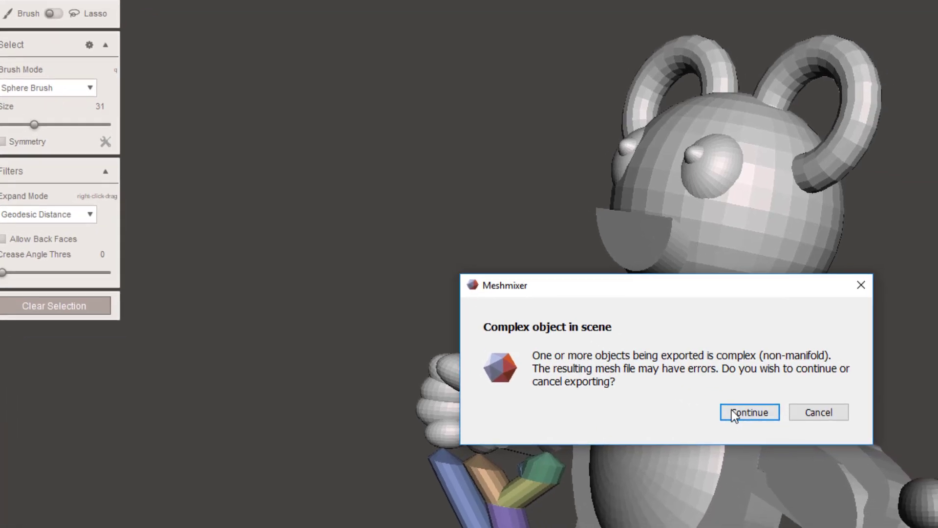
click(819, 449)
right_drag(109, 377, 217, 412)
scroll(259, 304, up, 1)
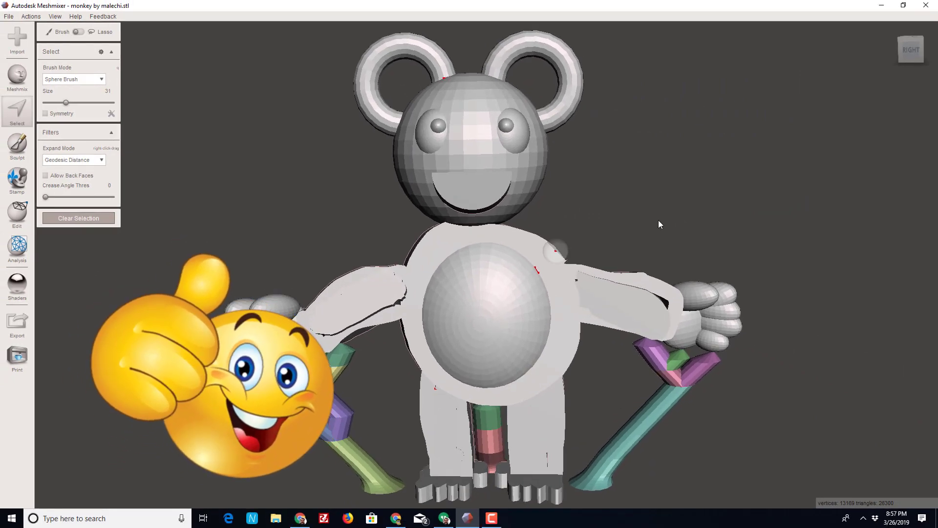
right_drag(753, 209, 675, 254)
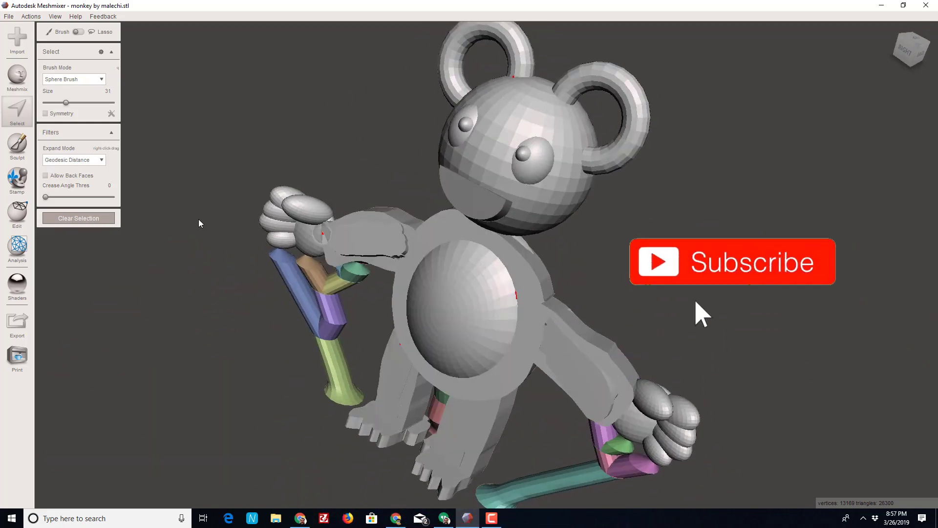
right_drag(199, 219, 645, 312)
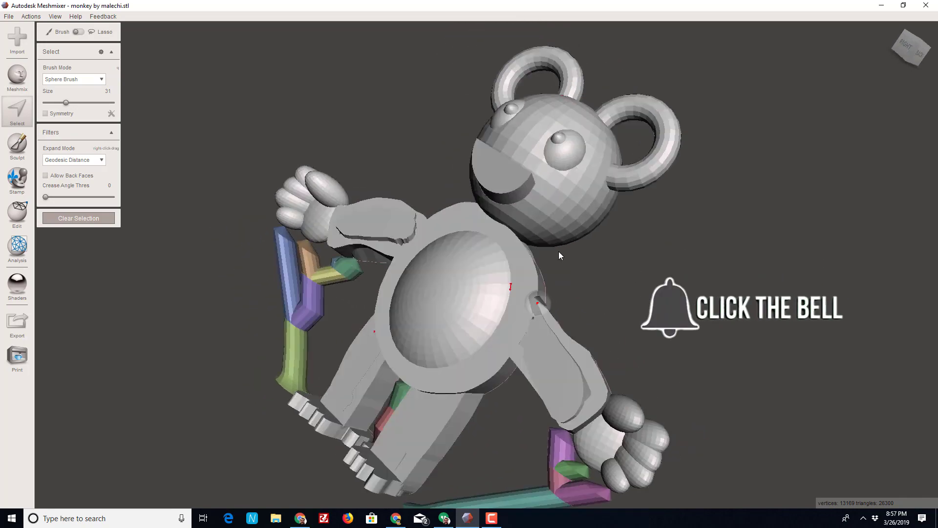
mouse_move(524, 244)
right_down()
mouse_move(429, 285)
mouse_move(301, 258)
mouse_move(370, 296)
mouse_move(496, 187)
mouse_move(414, 290)
mouse_move(458, 92)
mouse_move(491, 224)
mouse_move(524, 158)
mouse_move(481, 296)
mouse_move(707, 211)
mouse_move(576, 308)
mouse_move(596, 323)
right_up()
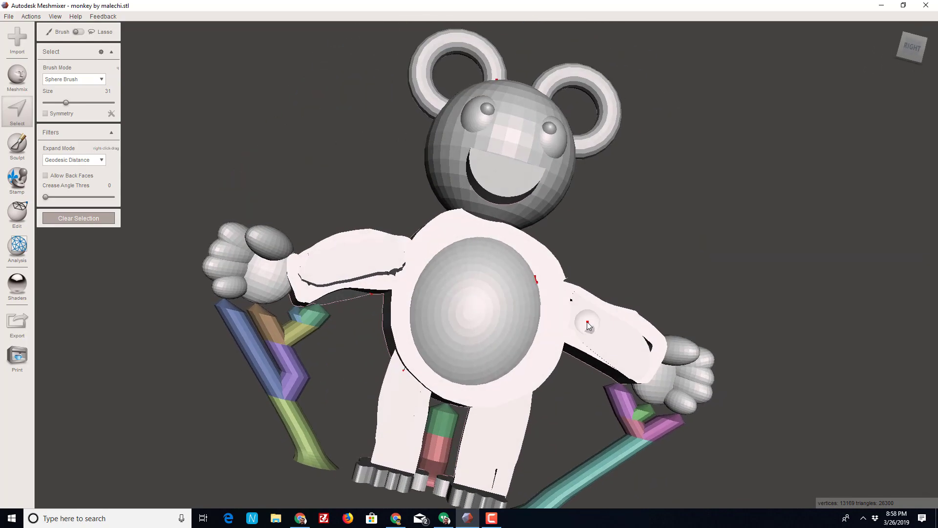